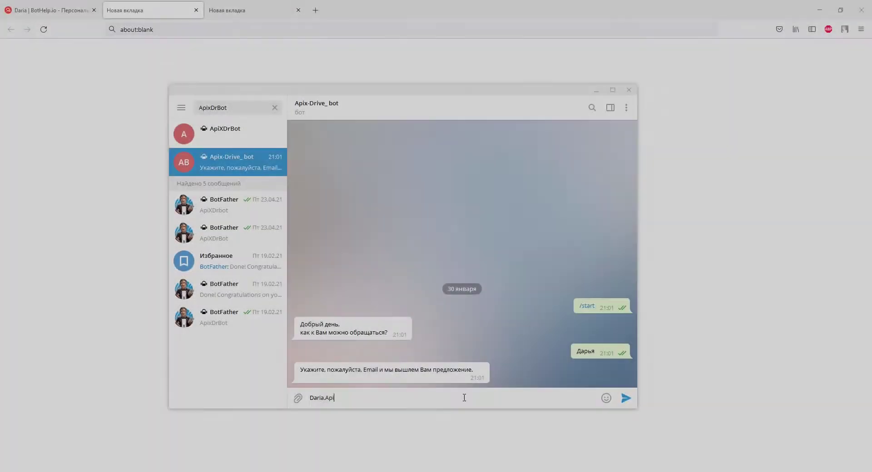
# - Send an e-mail address to the bot and start entering a phone number
pyautogui.press('Return')
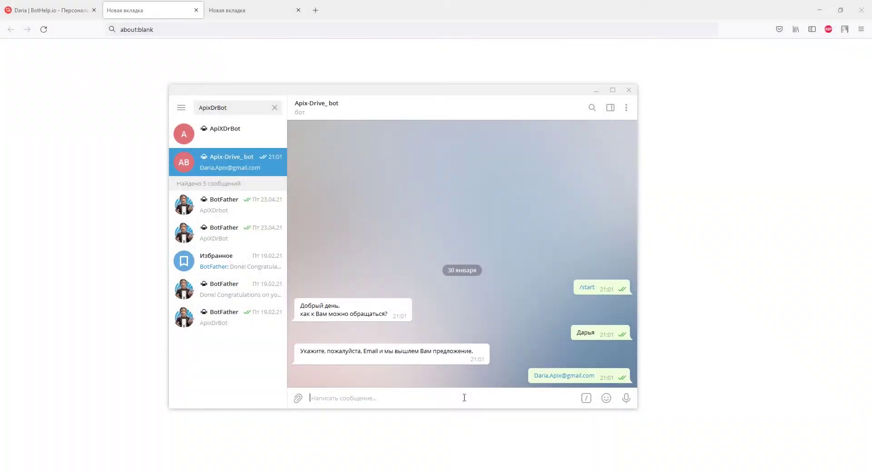
pyautogui.write('+38093')
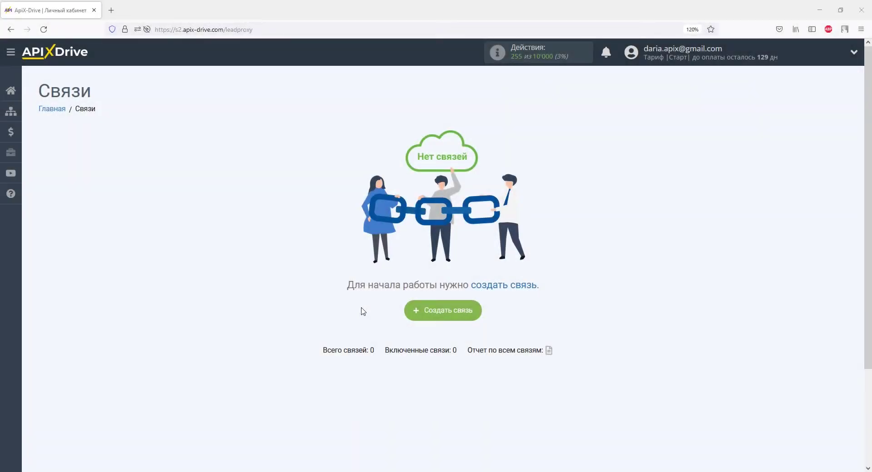
# - Start a new ApiX-Drive connection with BotHelp as the data source
pyautogui.click(437, 314)
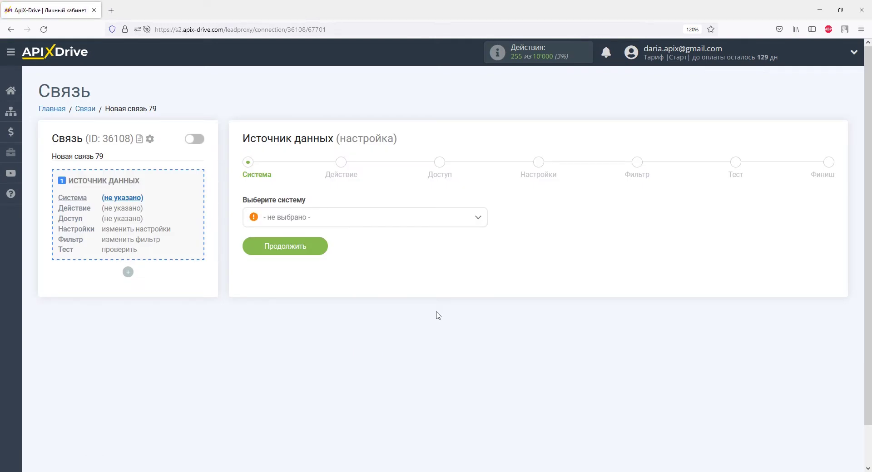
pyautogui.click(478, 218)
pyautogui.moveTo(482, 234); pyautogui.dragTo(482, 243)
pyautogui.scroll(-5, 482, 243)
pyautogui.click(275, 266)
pyautogui.click(295, 246)
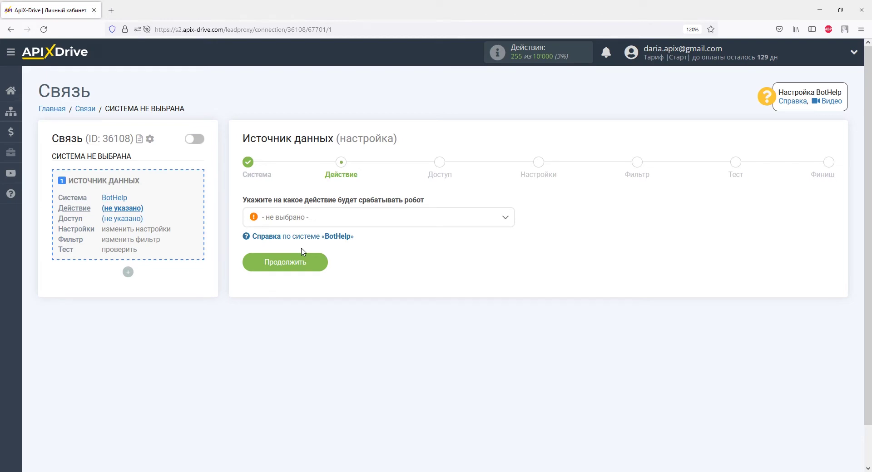
# - Set the trigger action to Получить данные and add a new BotHelp account
pyautogui.click(303, 221)
pyautogui.click(306, 272)
pyautogui.click(302, 262)
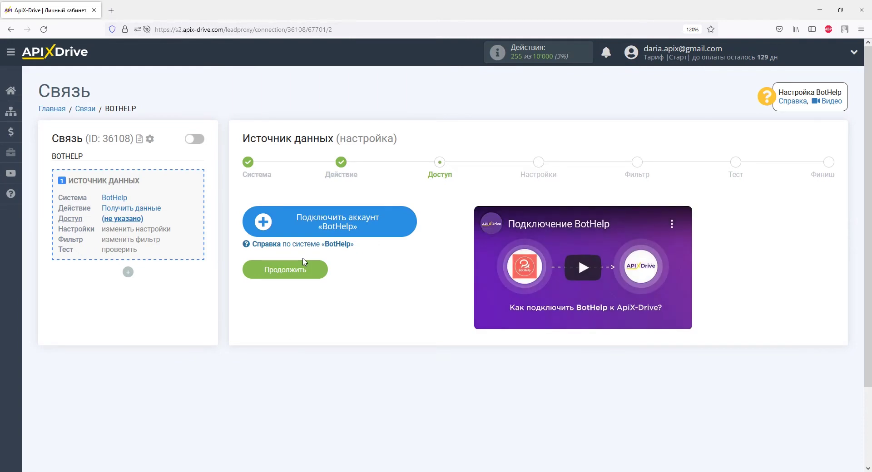
pyautogui.click(283, 220)
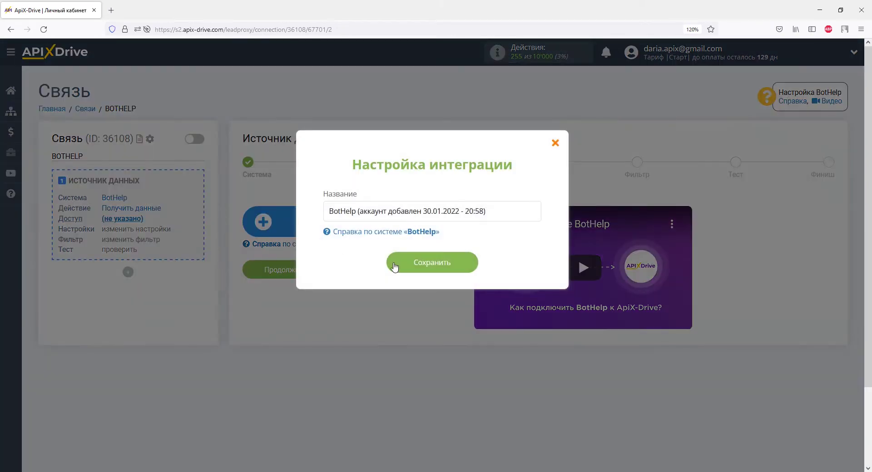
pyautogui.click(395, 266)
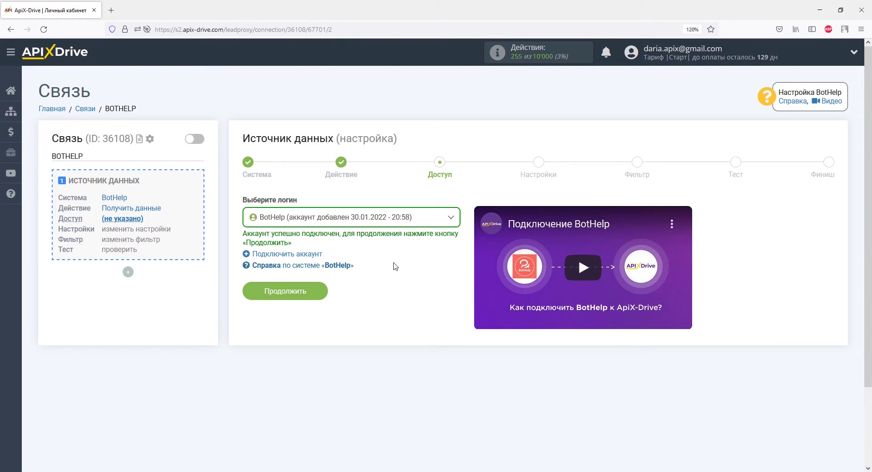
# - Move to the webhook step and copy the generated URL для приема данных
pyautogui.click(318, 291)
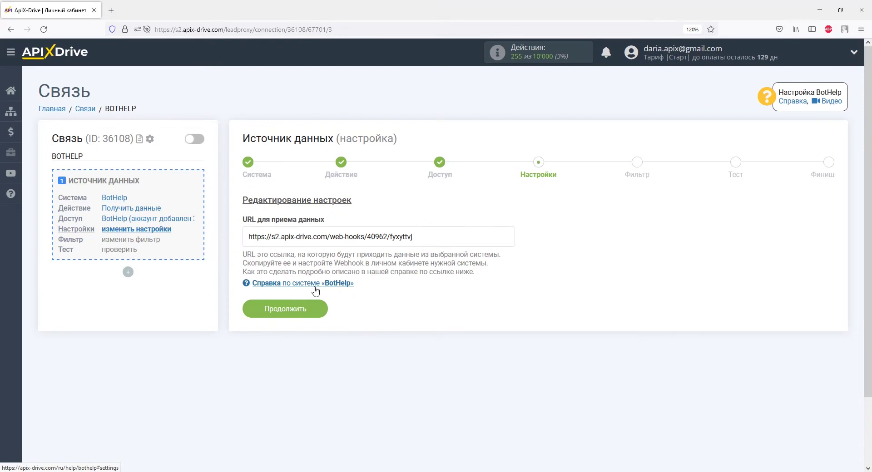
pyautogui.moveTo(414, 236); pyautogui.dragTo(248, 237)
pyautogui.rightClick(248, 237)
pyautogui.click(268, 364)
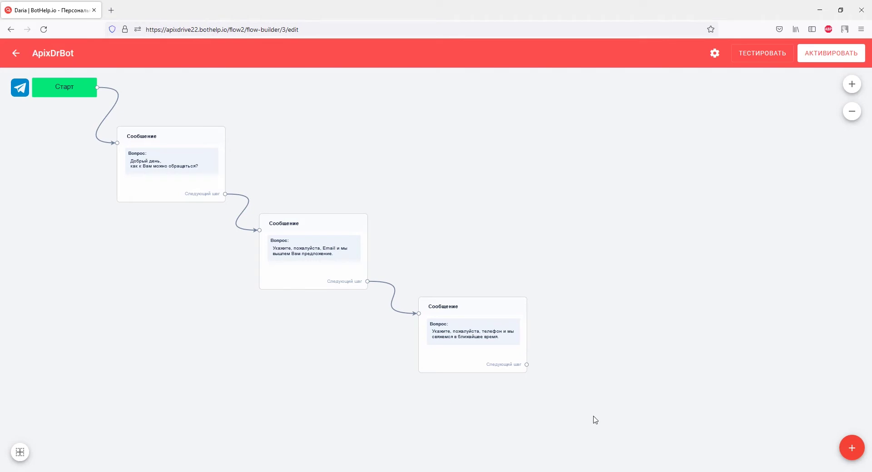
# - Add action step Действия 1 that sends subscriber data to the pasted ApiX-Drive webhook URL
pyautogui.click(851, 449)
pyautogui.click(852, 379)
pyautogui.moveTo(481, 297); pyautogui.dragTo(660, 314)
pyautogui.click(661, 314)
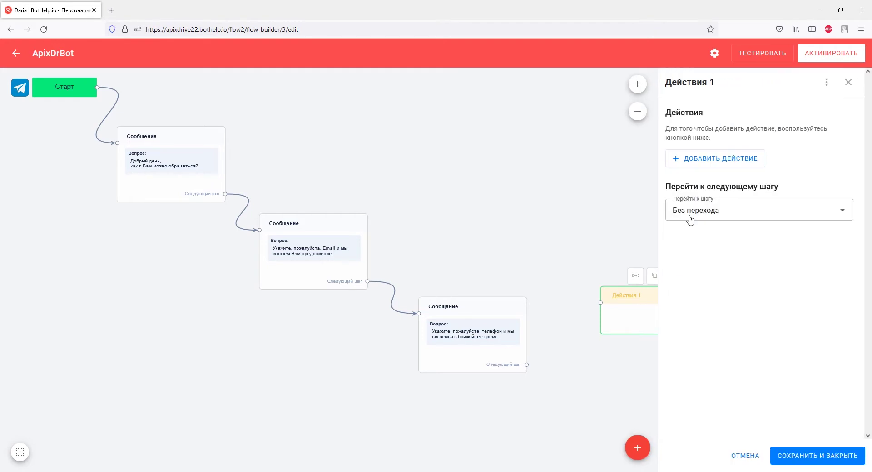
pyautogui.click(695, 169)
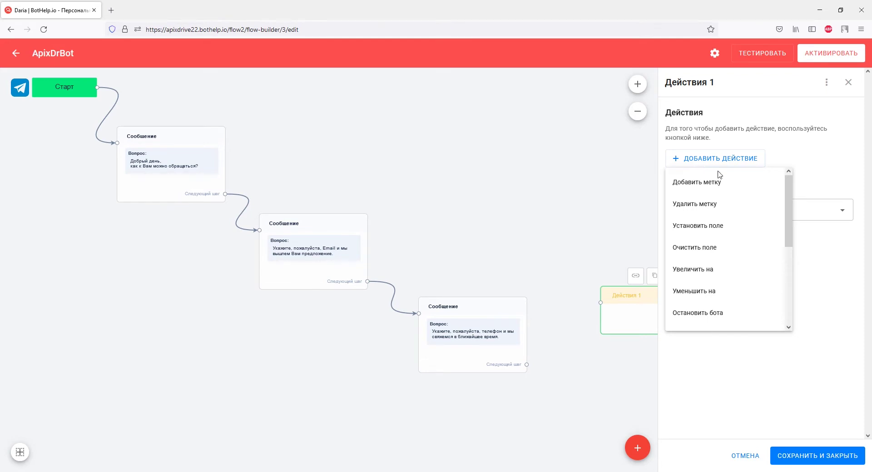
pyautogui.moveTo(789, 214); pyautogui.dragTo(767, 298)
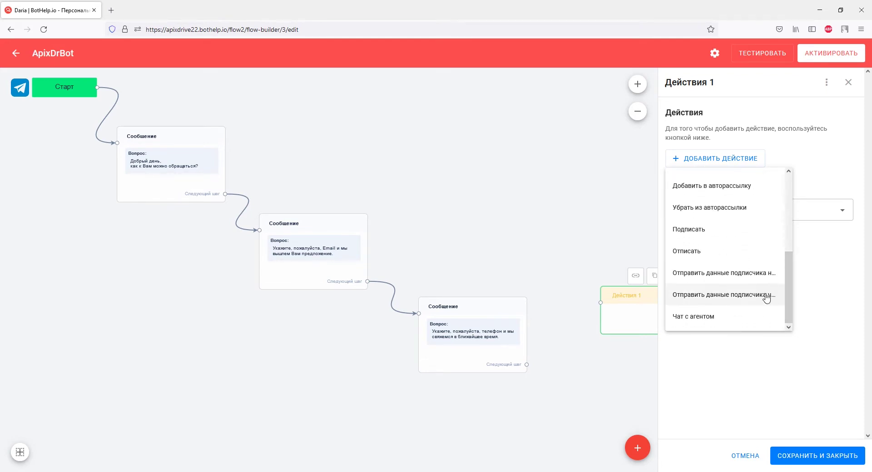
pyautogui.click(767, 297)
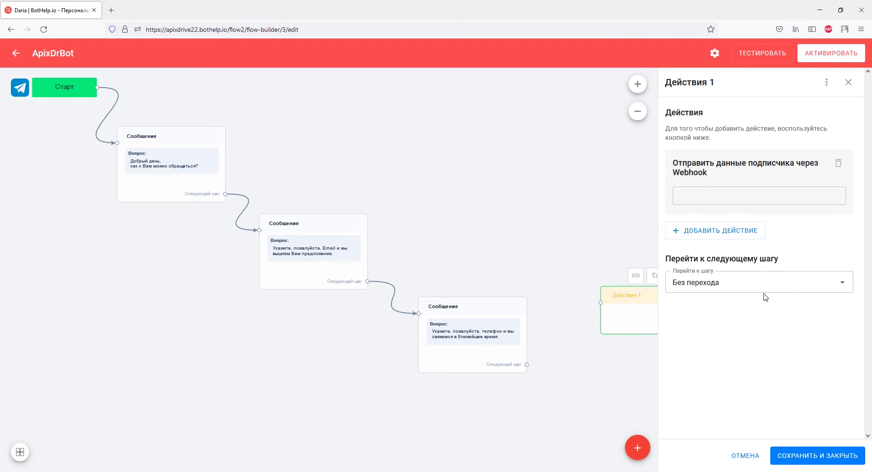
pyautogui.rightClick(725, 195)
pyautogui.click(748, 262)
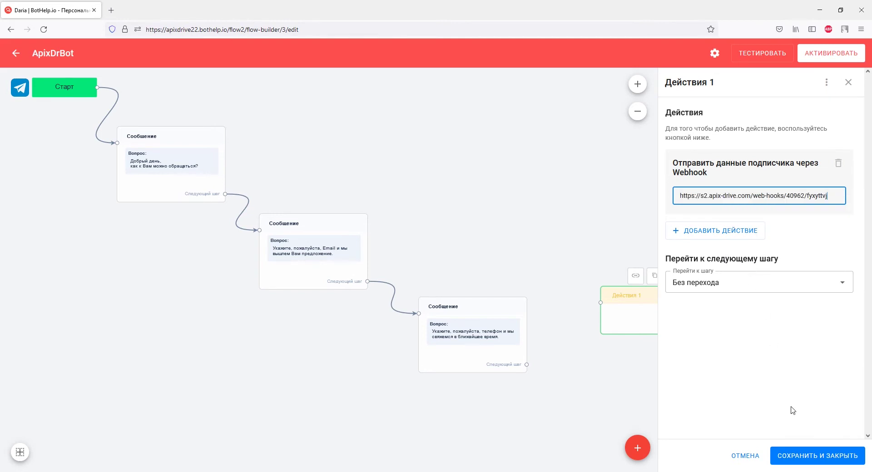
pyautogui.click(793, 456)
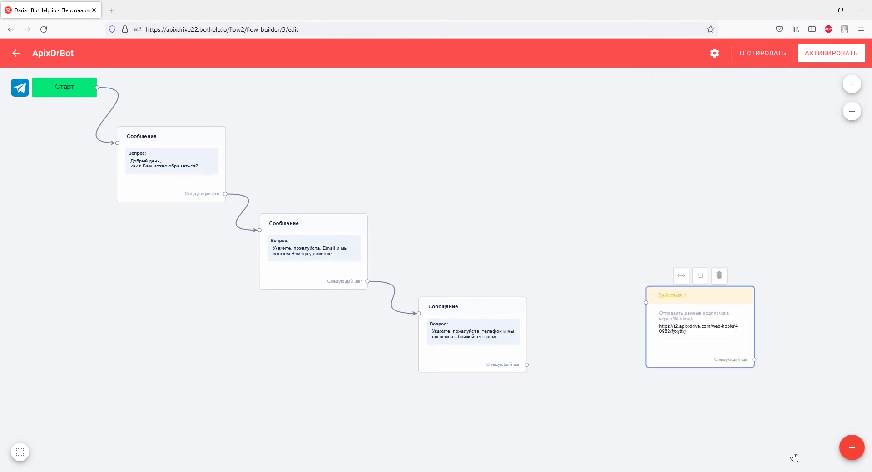
# - Route the third message to Действия 1 and activate the bot flow
pyautogui.click(495, 358)
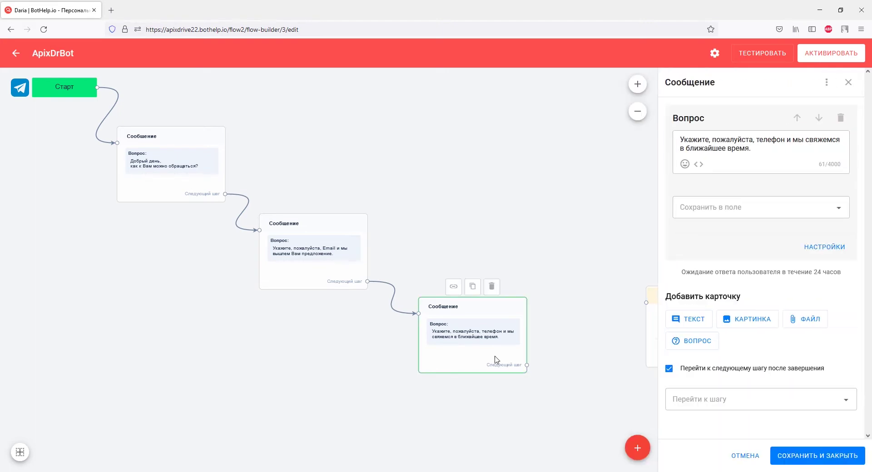
pyautogui.click(679, 400)
pyautogui.click(683, 363)
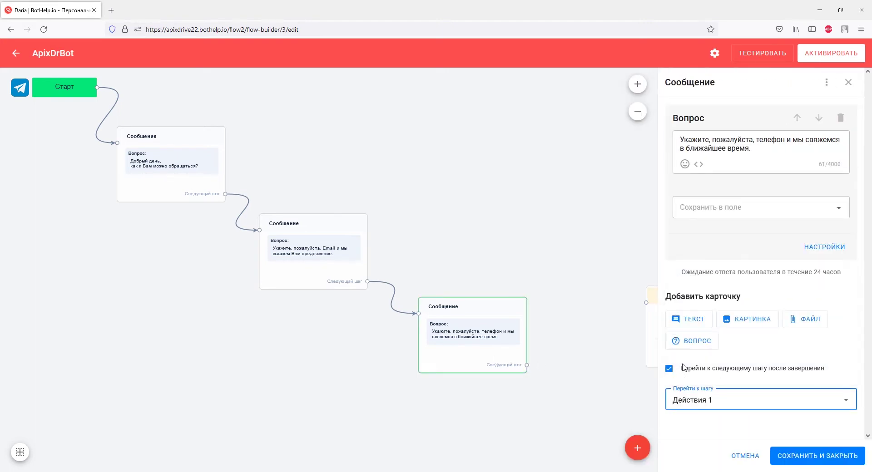
pyautogui.click(796, 456)
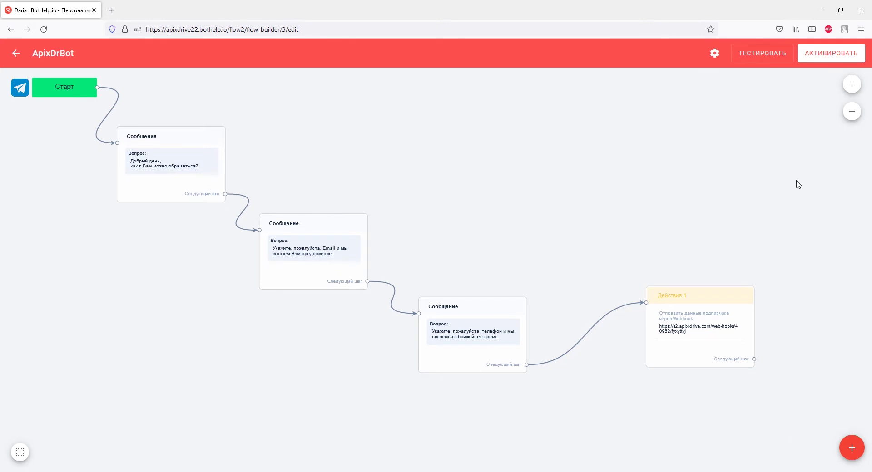
pyautogui.click(809, 58)
# - Open the bot's test link in Telegram Desktop and start the chat with Apix-Drive_bot
pyautogui.click(775, 63)
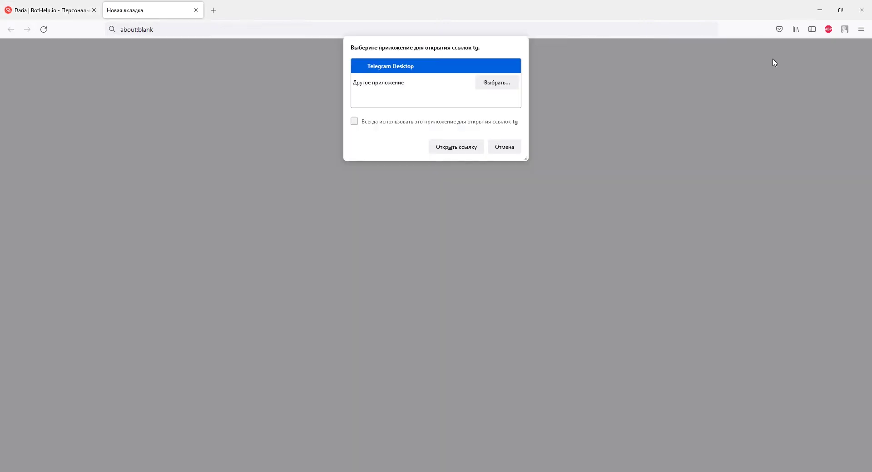
pyautogui.click(459, 149)
pyautogui.click(462, 399)
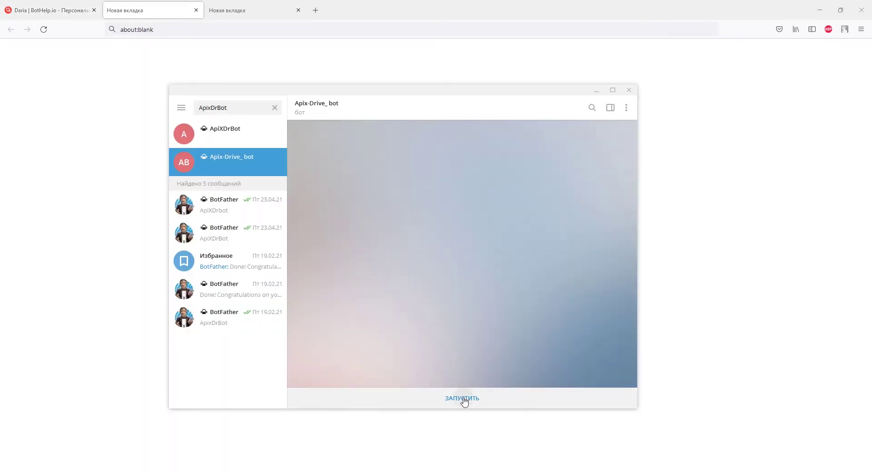
# - Reply to the bot with a test name, e-mail address and phone number
pyautogui.write('Дарья')
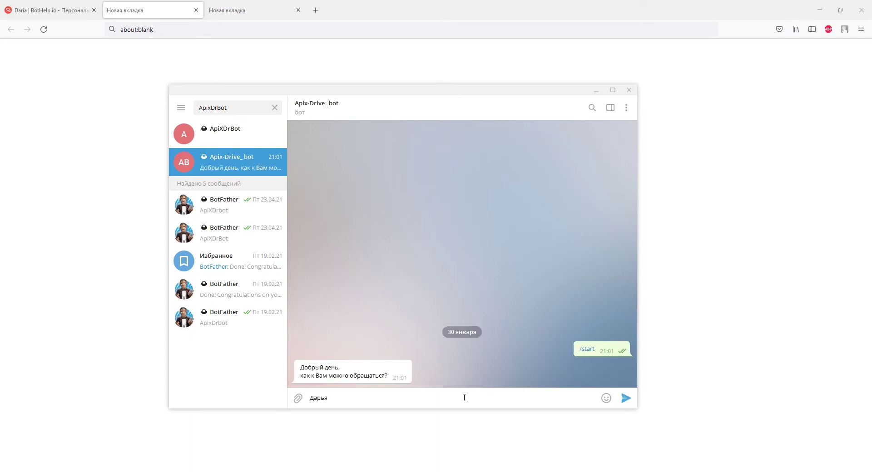
pyautogui.press('Return')
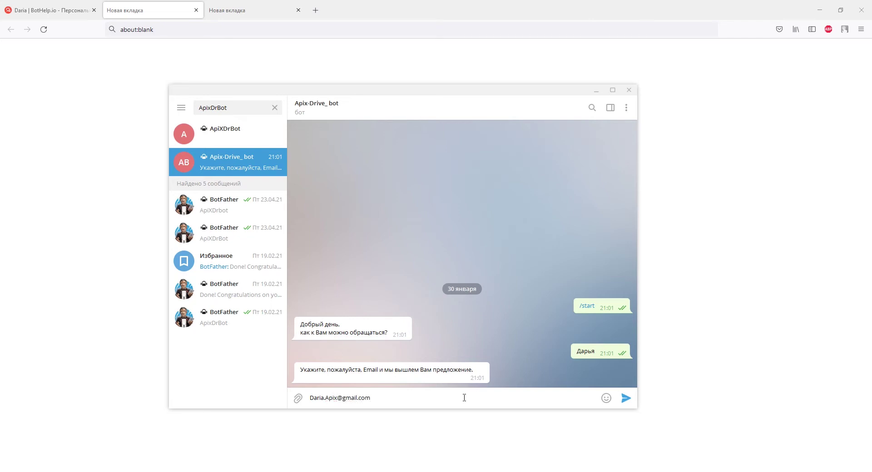
pyautogui.press('Return')
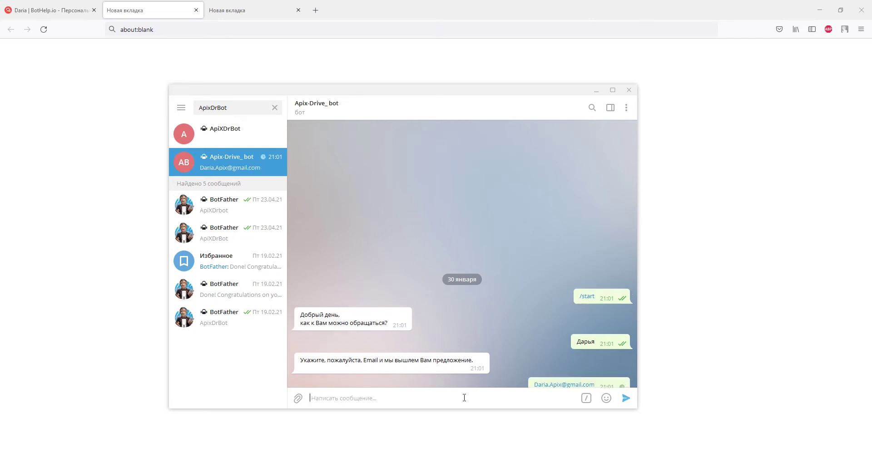
pyautogui.write('+')
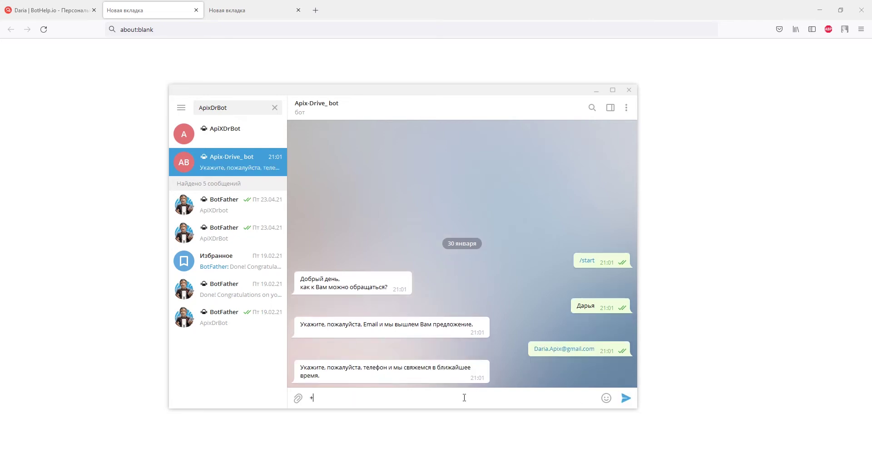
pyautogui.write('380930000000')
pyautogui.press('Return')
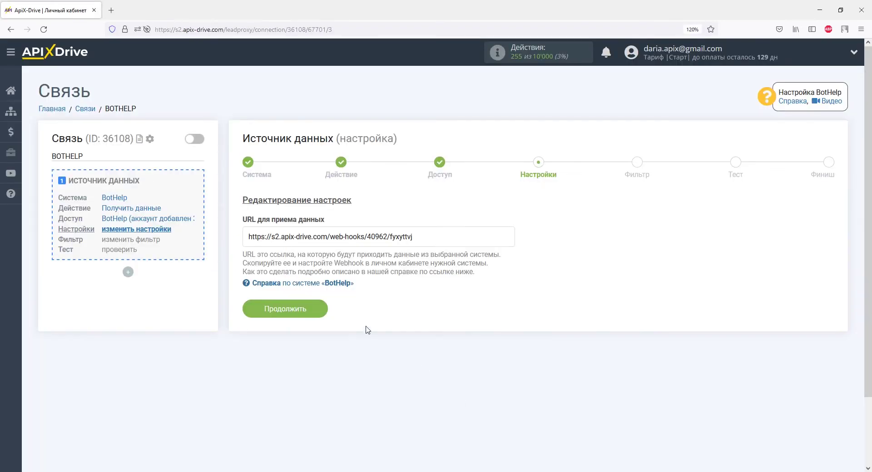
# - Leave the filter empty, check the test subscriber's name, e-mail and phone, and finish the source
pyautogui.click(318, 308)
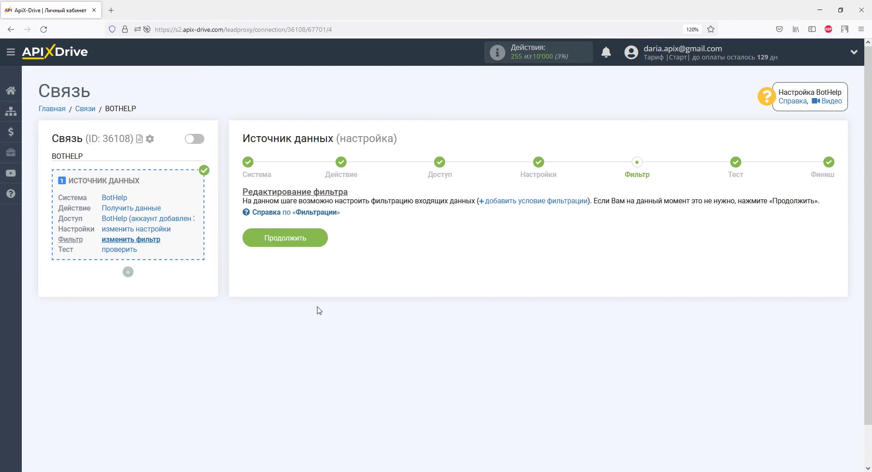
pyautogui.click(318, 241)
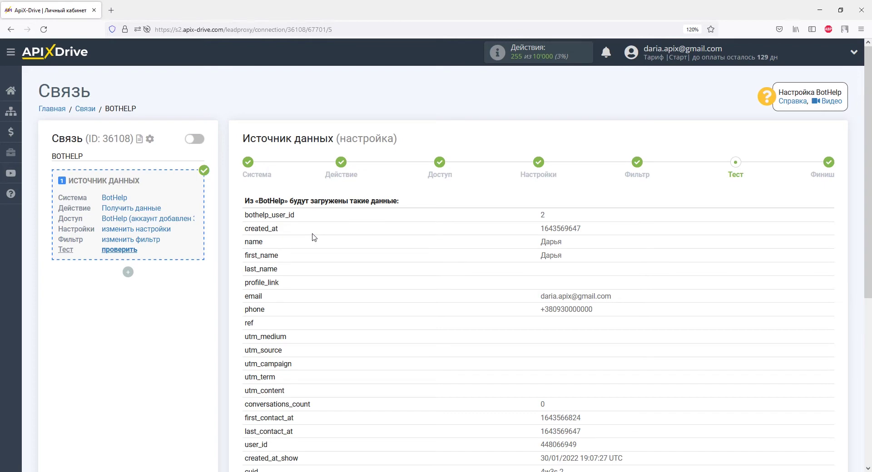
pyautogui.scroll(-5, 312, 237)
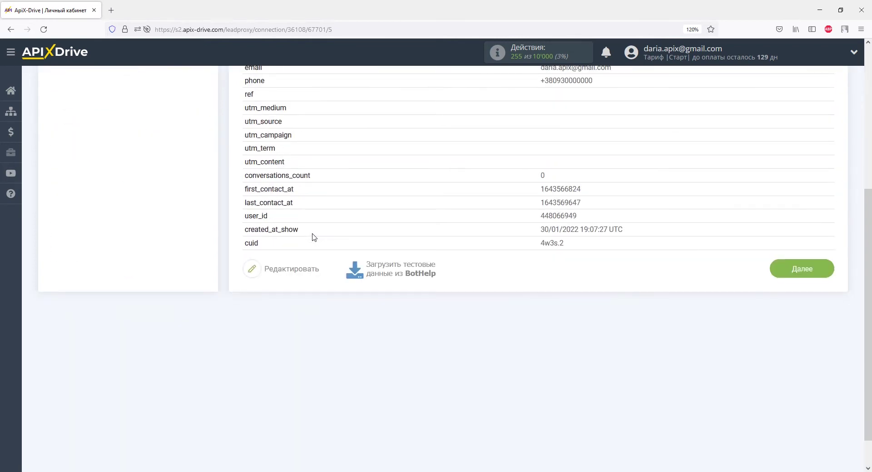
pyautogui.click(790, 269)
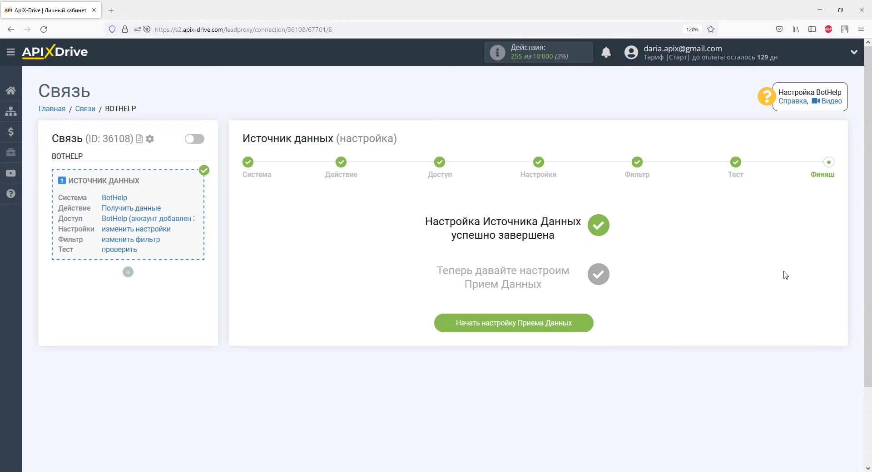
# - Begin the receiving setup with Retail CRM as the destination system
pyautogui.click(569, 324)
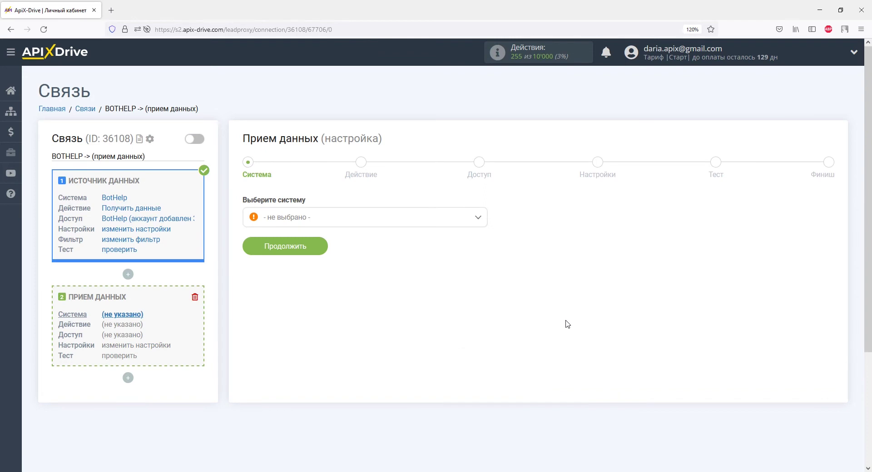
pyautogui.click(477, 218)
pyautogui.moveTo(483, 234); pyautogui.dragTo(482, 314)
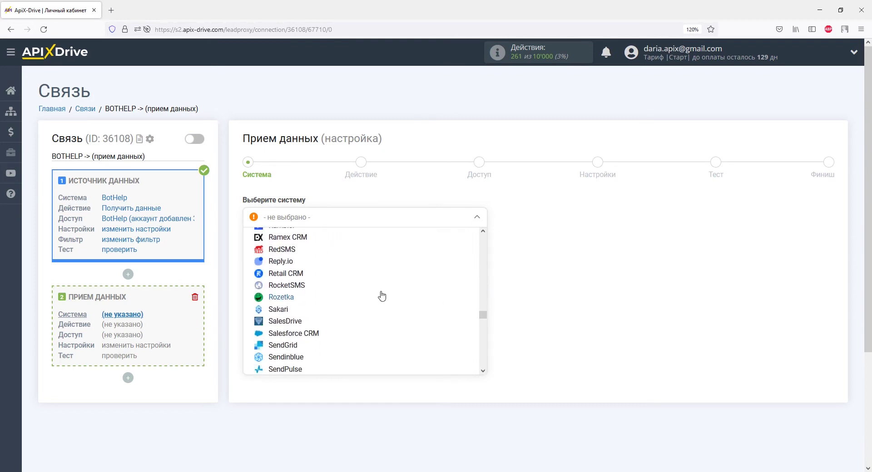
pyautogui.click(300, 277)
pyautogui.click(308, 246)
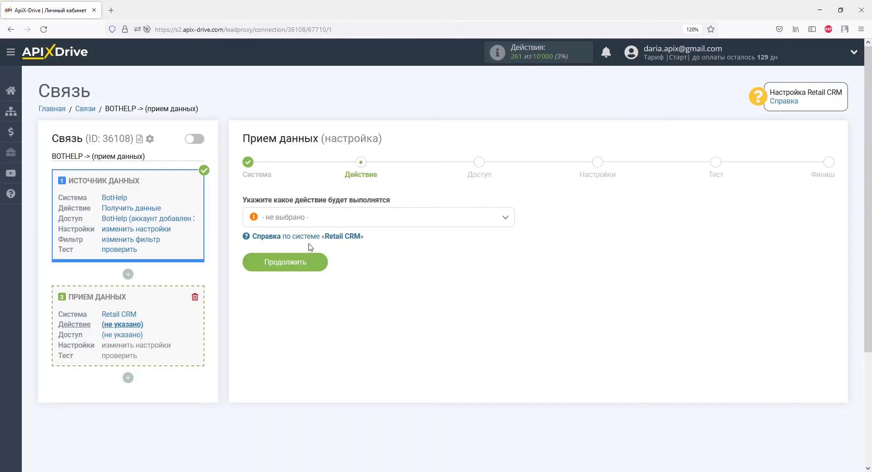
# - Choose the Отправка заказов action and begin connecting a Retail CRM account
pyautogui.click(307, 217)
pyautogui.click(309, 287)
pyautogui.click(306, 265)
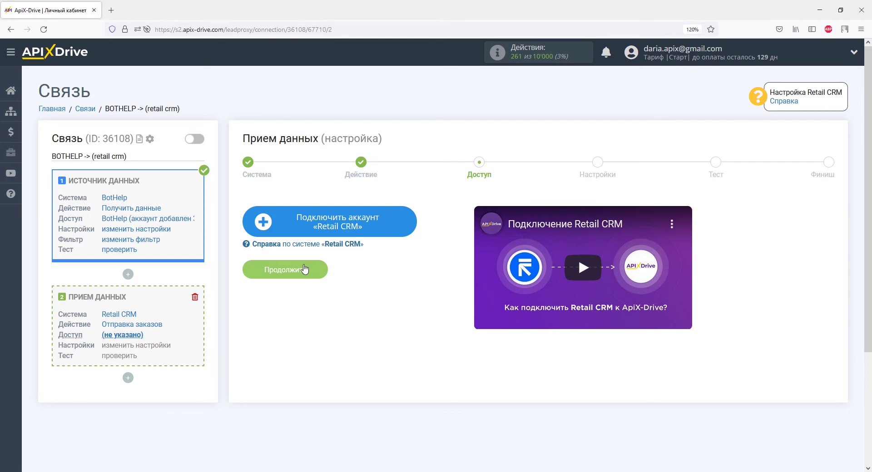
pyautogui.click(284, 223)
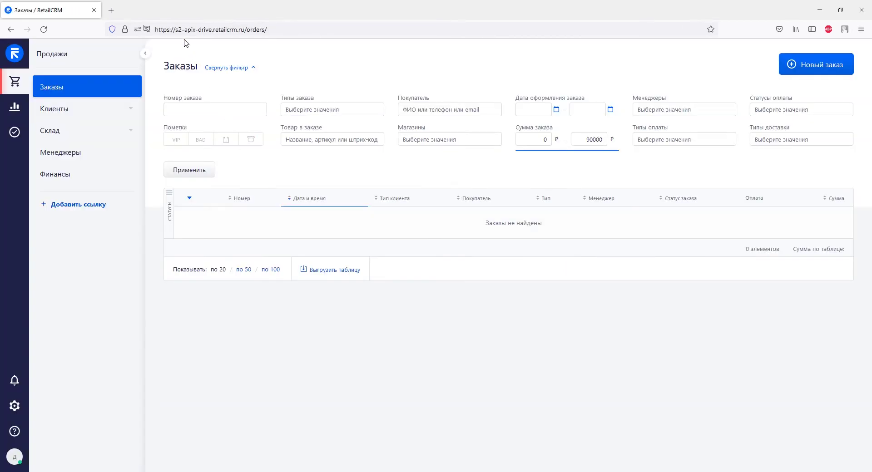
# - Copy the CRM domain s2-apix-drive.retailcrm.ru into ApiX-Drive's Домен API field
pyautogui.moveTo(176, 31); pyautogui.dragTo(245, 30)
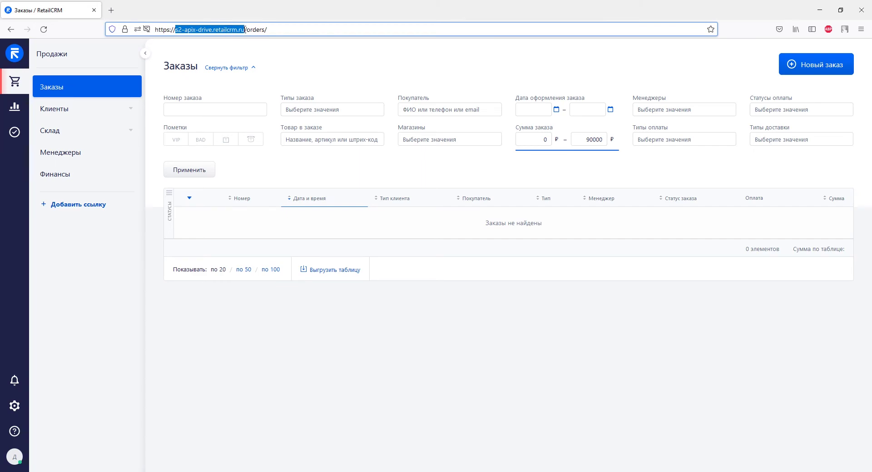
pyautogui.rightClick(245, 29)
pyautogui.click(264, 82)
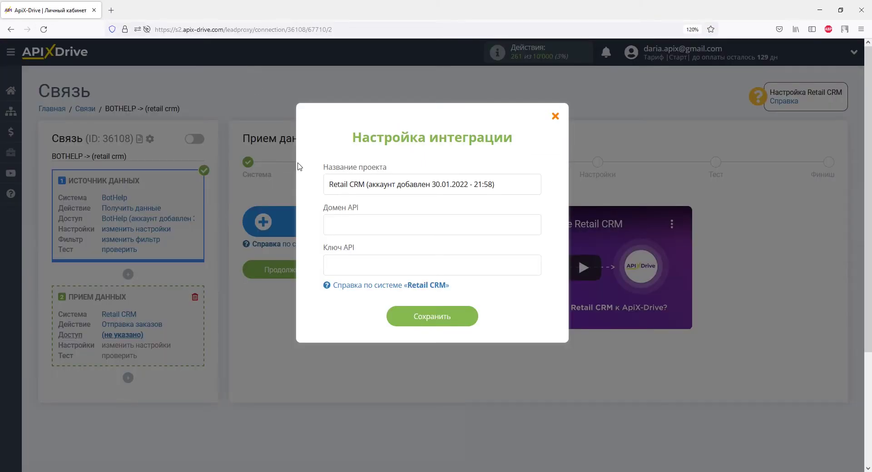
pyautogui.rightClick(328, 220)
pyautogui.click(355, 286)
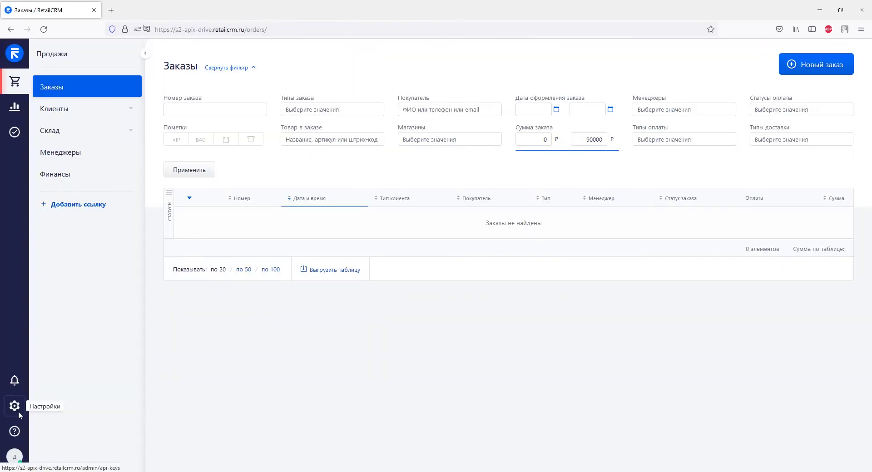
pyautogui.click(18, 411)
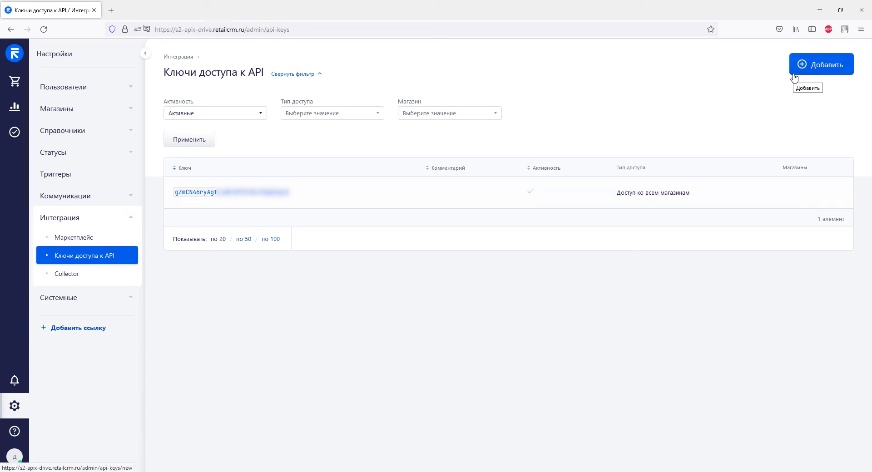
# - Save the existing RetailCRM API key with access to all shops and full permissions
pyautogui.click(284, 192)
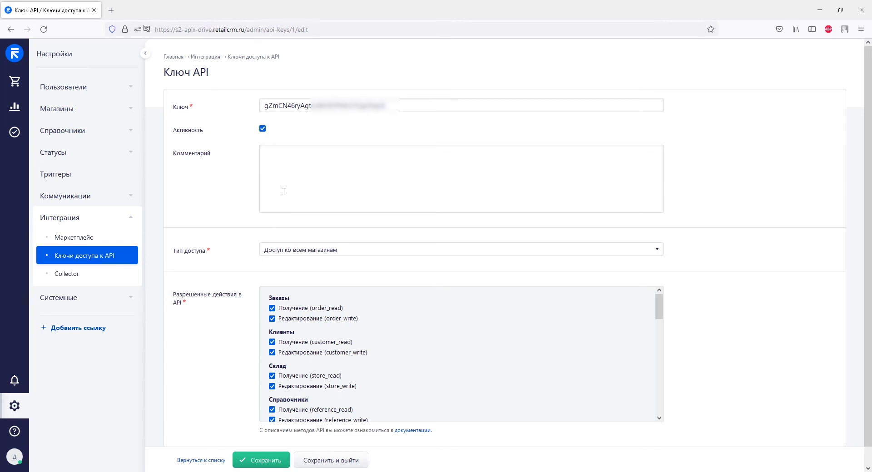
pyautogui.click(343, 251)
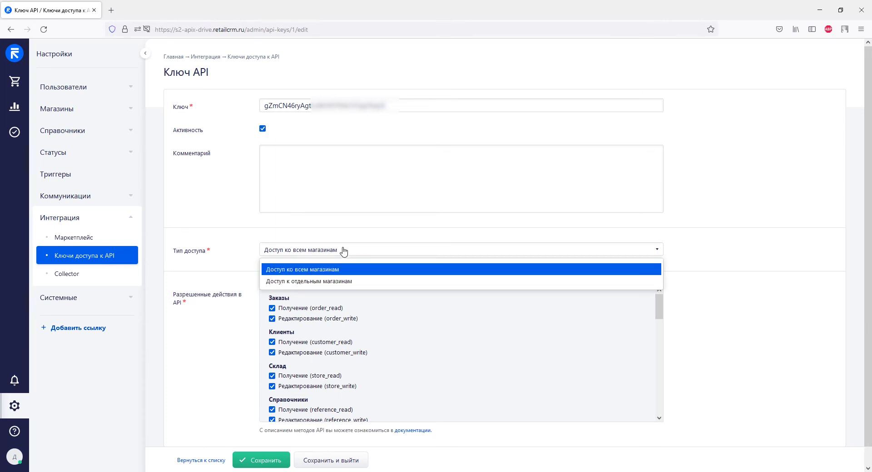
pyautogui.click(343, 251)
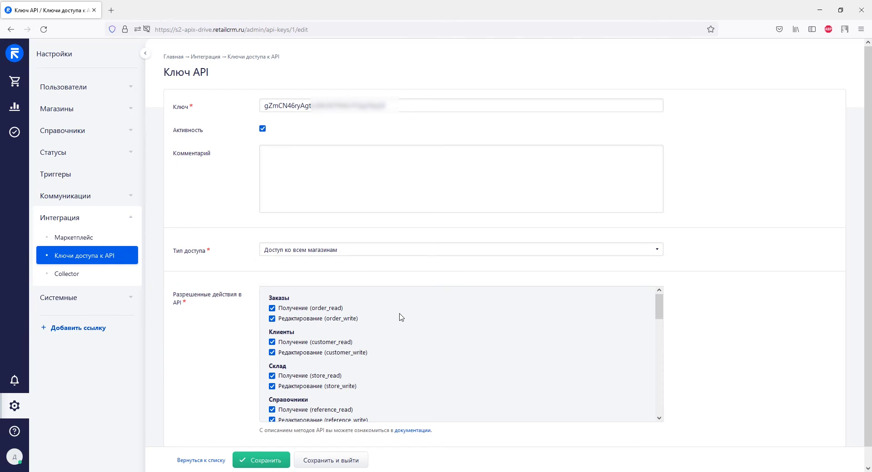
pyautogui.scroll(-10, 400, 317)
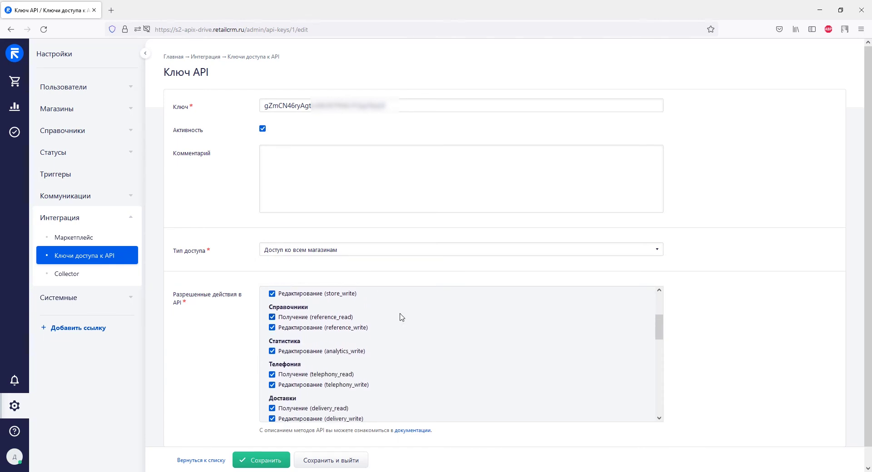
pyautogui.scroll(-6, 400, 317)
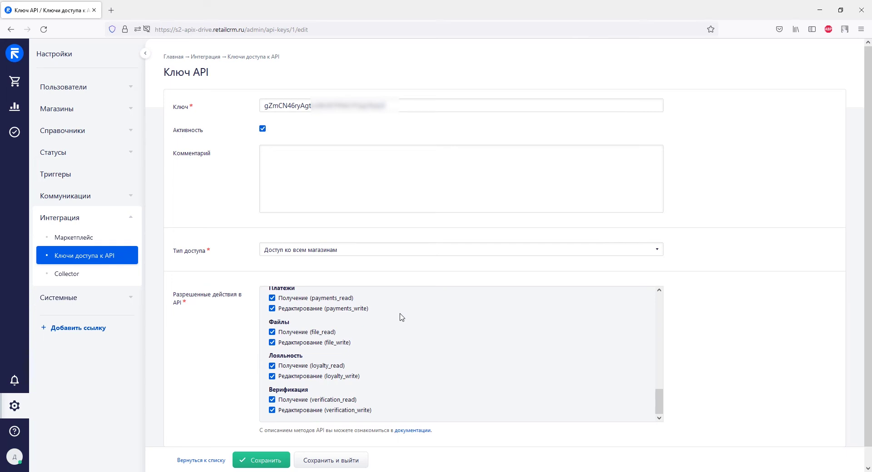
pyautogui.click(269, 462)
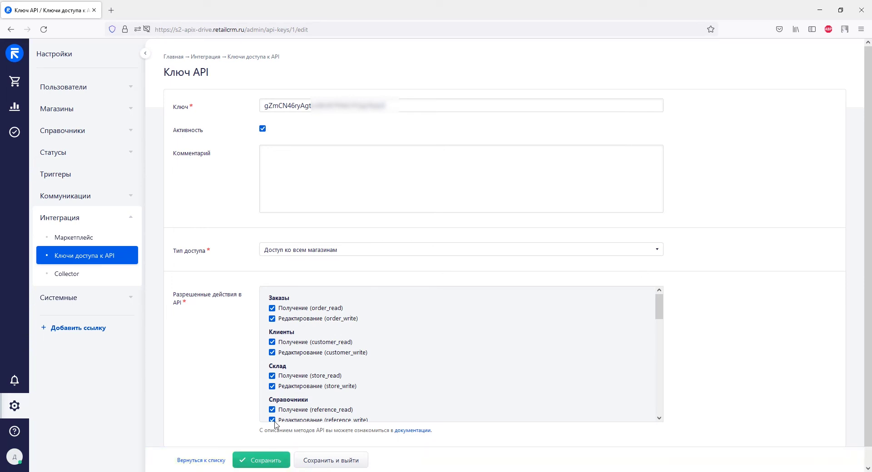
# - Paste the RetailCRM API key into ApiX-Drive's Ключ API field and save the account
pyautogui.moveTo(386, 106); pyautogui.dragTo(263, 104)
pyautogui.rightClick(263, 104)
pyautogui.click(275, 158)
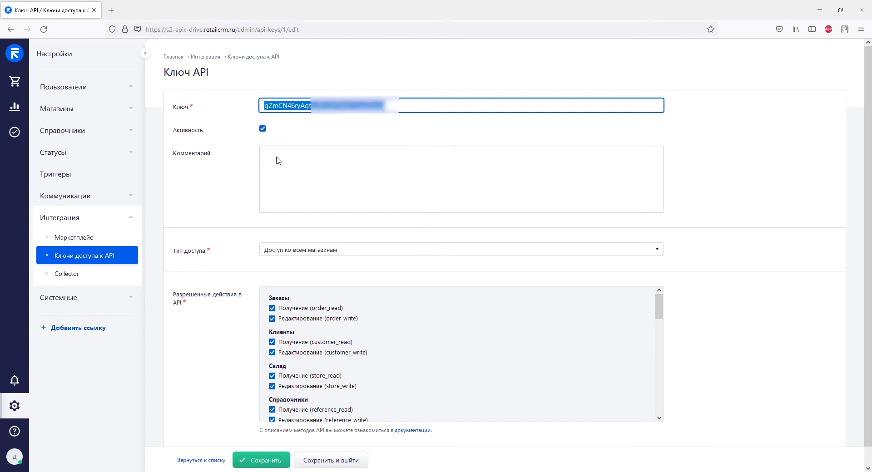
pyautogui.hotkey('alt', 'Tab')
pyautogui.rightClick(334, 265)
pyautogui.click(355, 333)
pyautogui.click(399, 317)
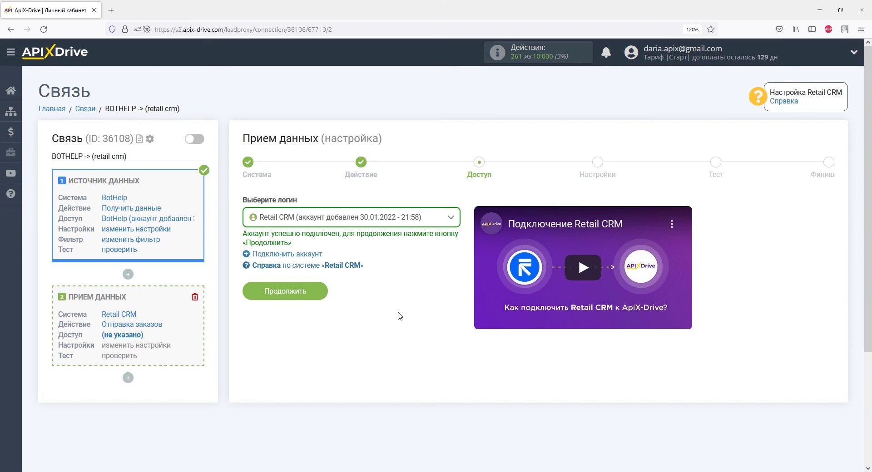
# - Continue with the connected Retail CRM account to the order Настройки step
pyautogui.click(316, 292)
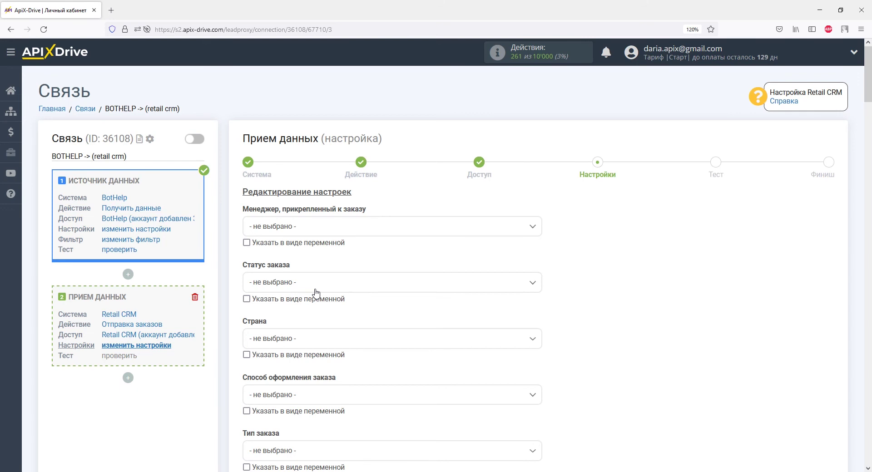
# - Set the order status to Новый, country to UA and method to По телефону
pyautogui.click(310, 287)
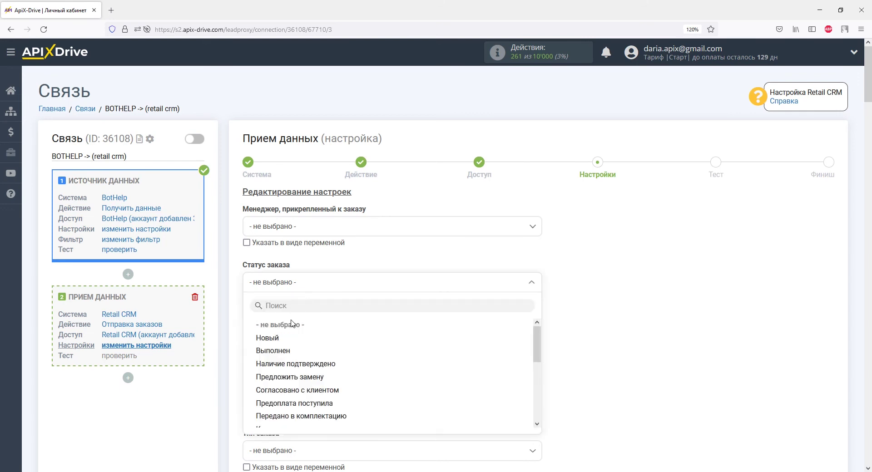
pyautogui.click(271, 339)
pyautogui.click(273, 343)
pyautogui.click(255, 396)
pyautogui.scroll(-5, 261, 412)
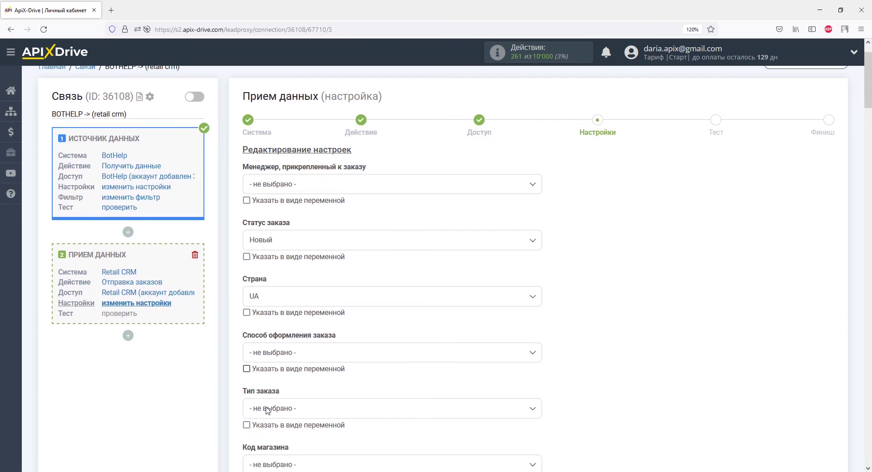
pyautogui.click(275, 167)
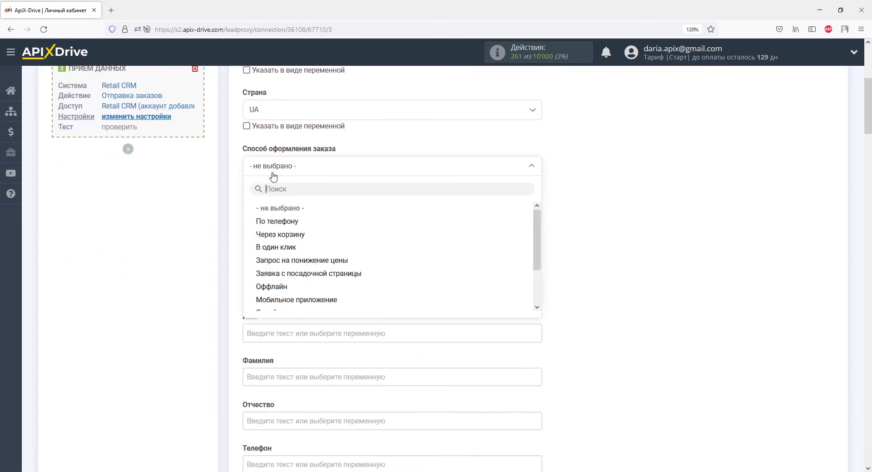
pyautogui.click(276, 222)
# - Set the order type to Физическое лицо and the store code to s2-apix-drive
pyautogui.click(277, 221)
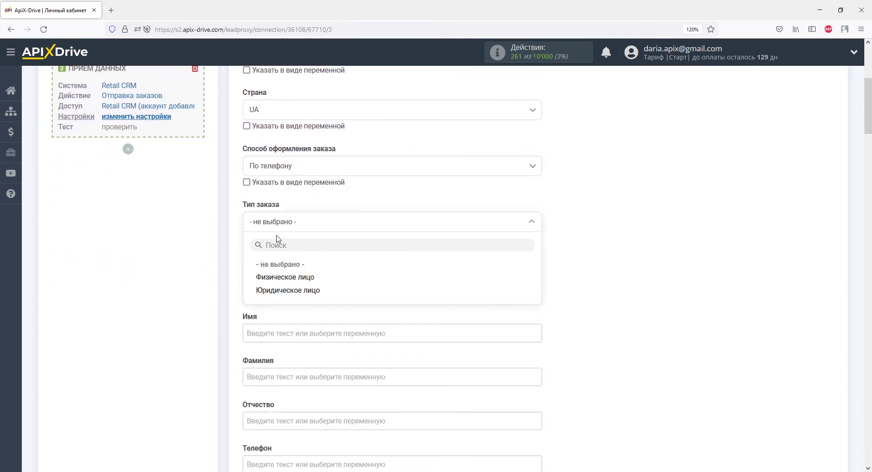
pyautogui.click(277, 282)
pyautogui.click(277, 279)
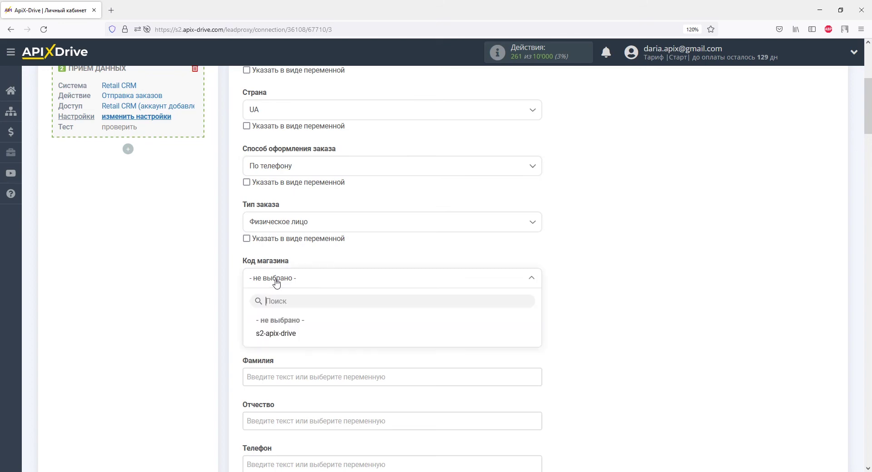
pyautogui.click(276, 334)
pyautogui.click(277, 332)
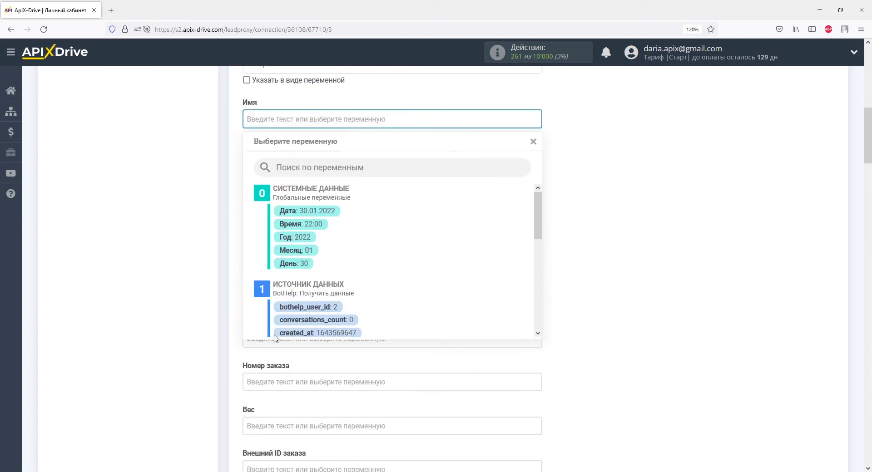
# - Map the order's Имя, Телефон and E-mail to BotHelp first_name, phone and email
pyautogui.scroll(-5, 409, 272)
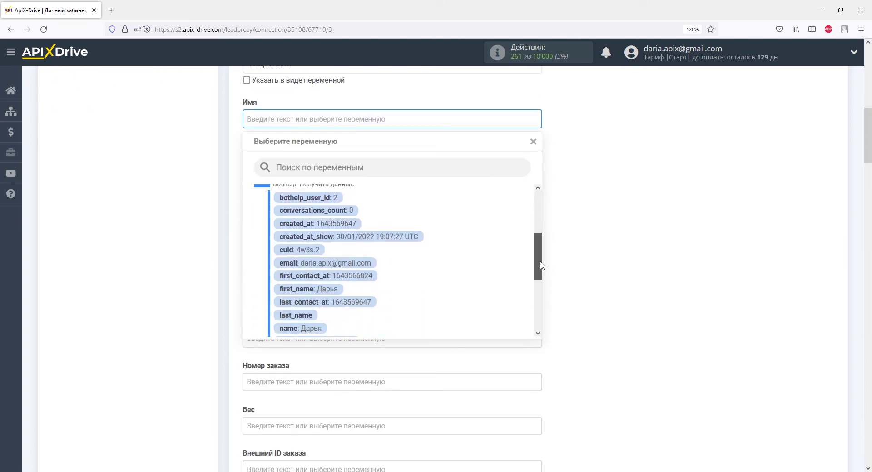
pyautogui.click(313, 269)
pyautogui.click(313, 250)
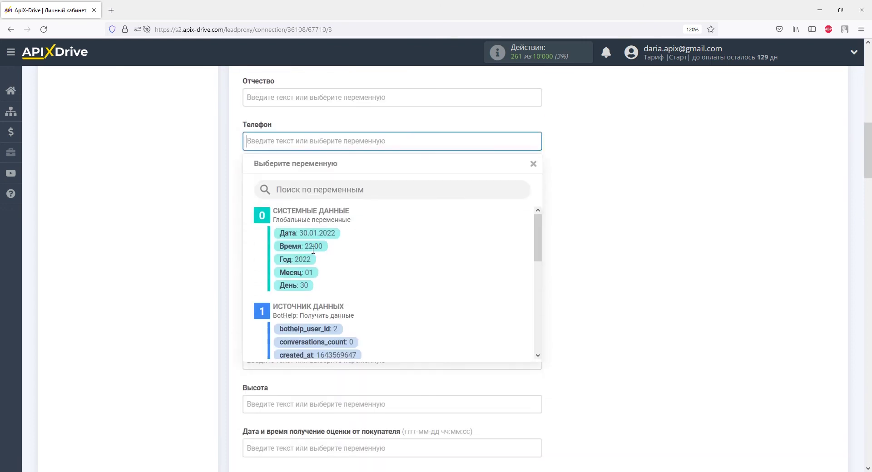
pyautogui.moveTo(538, 226); pyautogui.dragTo(536, 290)
pyautogui.click(318, 281)
pyautogui.click(302, 206)
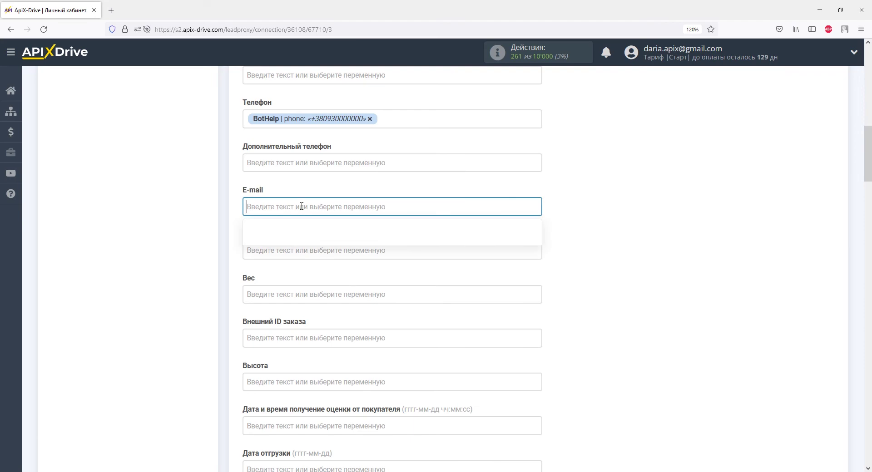
pyautogui.moveTo(538, 232); pyautogui.dragTo(538, 269)
pyautogui.click(373, 253)
# - Add the client comment 'Данные из BotHelp' and continue to the Тест step
pyautogui.scroll(-1, 363, 248)
pyautogui.scroll(-10, 362, 248)
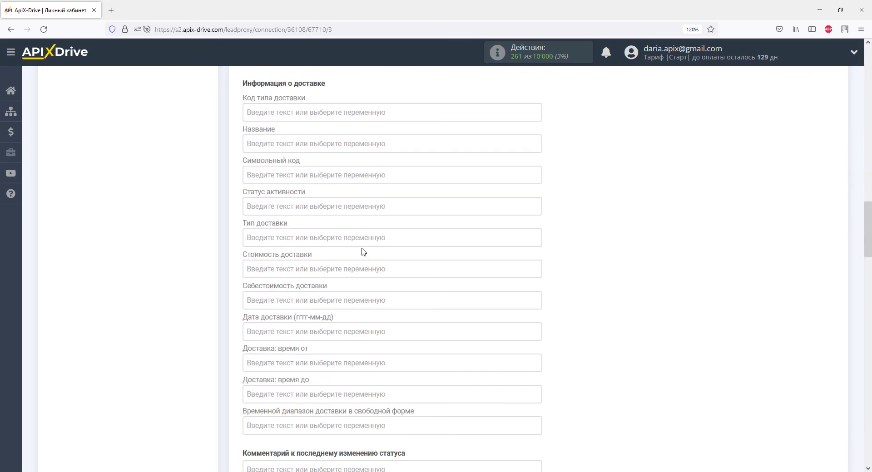
pyautogui.click(361, 283)
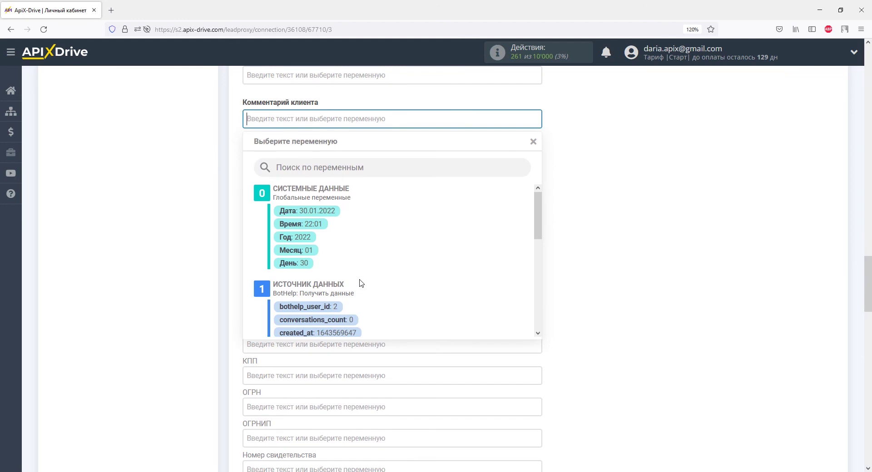
pyautogui.write('Данные ')
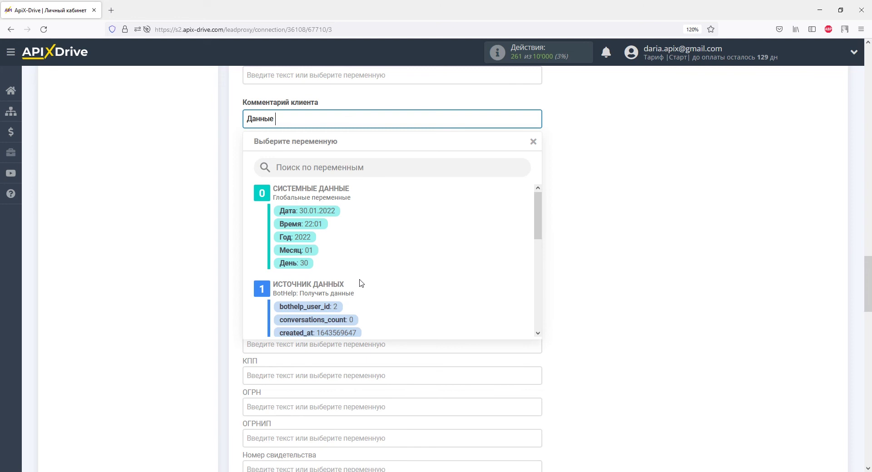
pyautogui.write('из BotHelp')
pyautogui.click(237, 259)
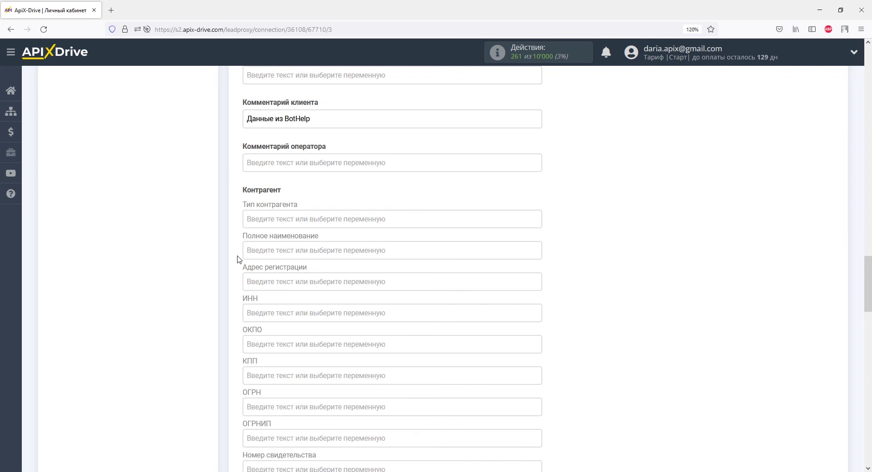
pyautogui.scroll(-15, 237, 259)
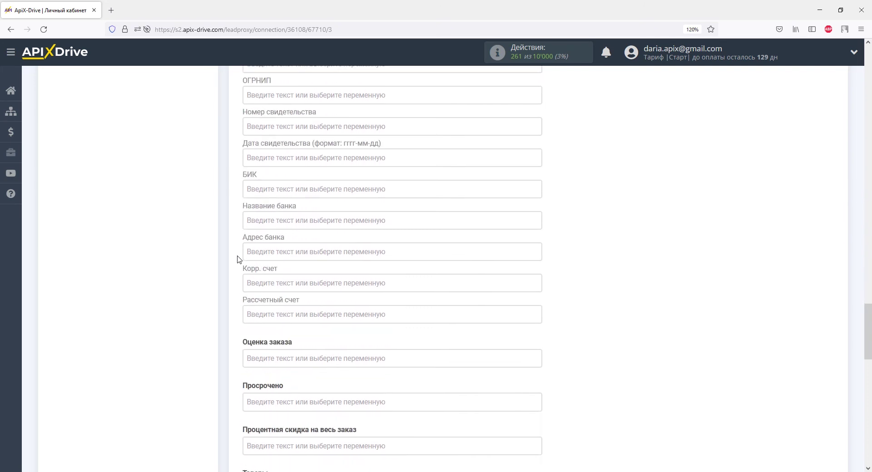
pyautogui.scroll(-5, 237, 259)
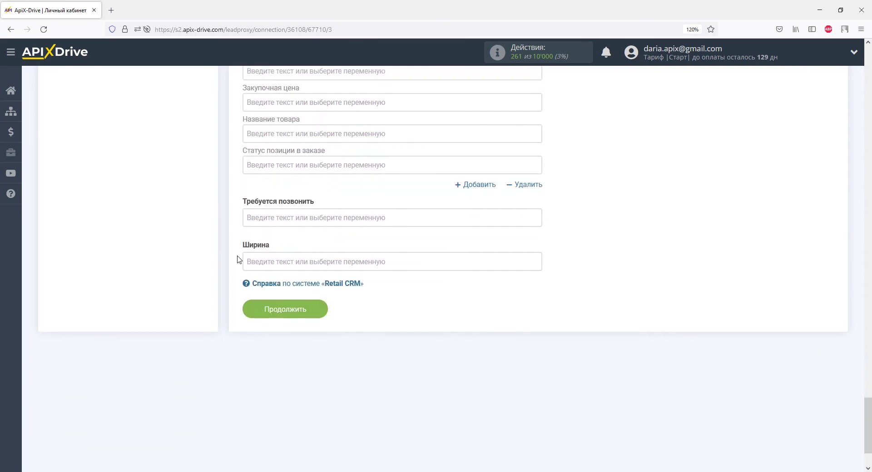
pyautogui.click(276, 302)
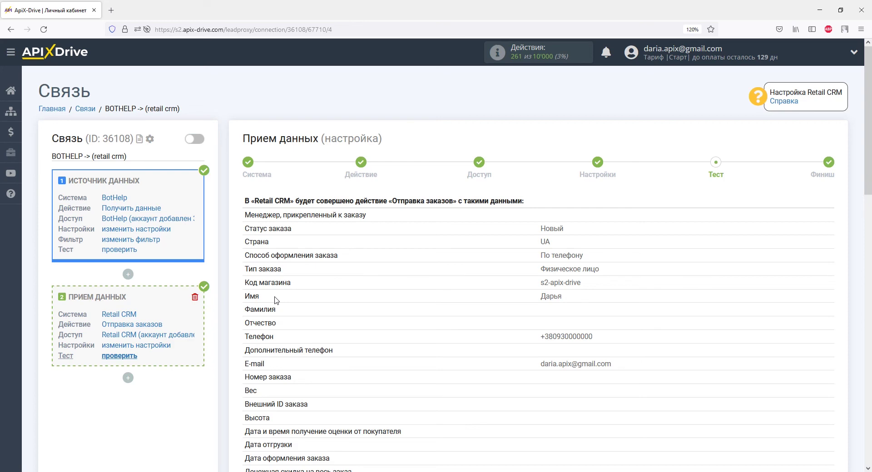
# - Send the test order to Retail CRM, then reload the RetailCRM orders list
pyautogui.scroll(-15, 276, 300)
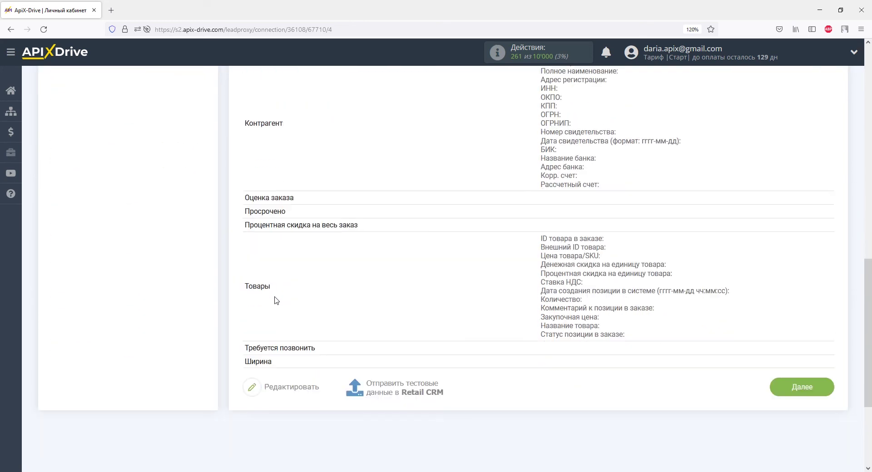
pyautogui.scroll(-3, 277, 300)
pyautogui.click(385, 288)
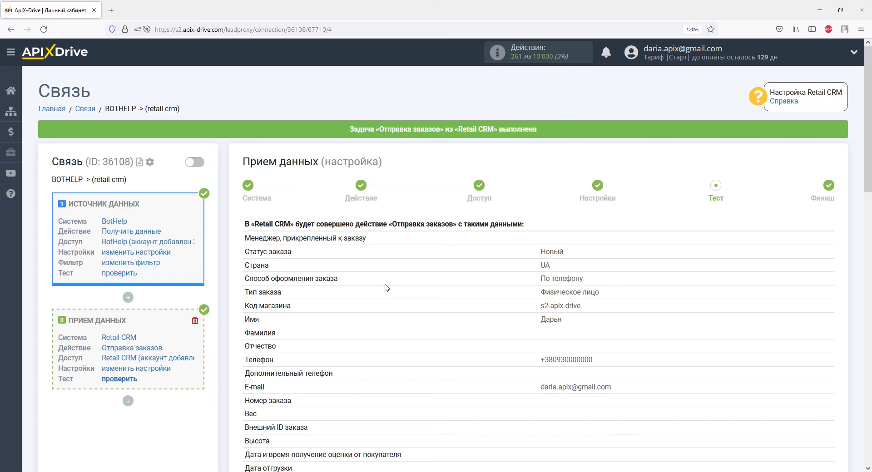
pyautogui.hotkey('alt', 'Tab')
pyautogui.click(44, 30)
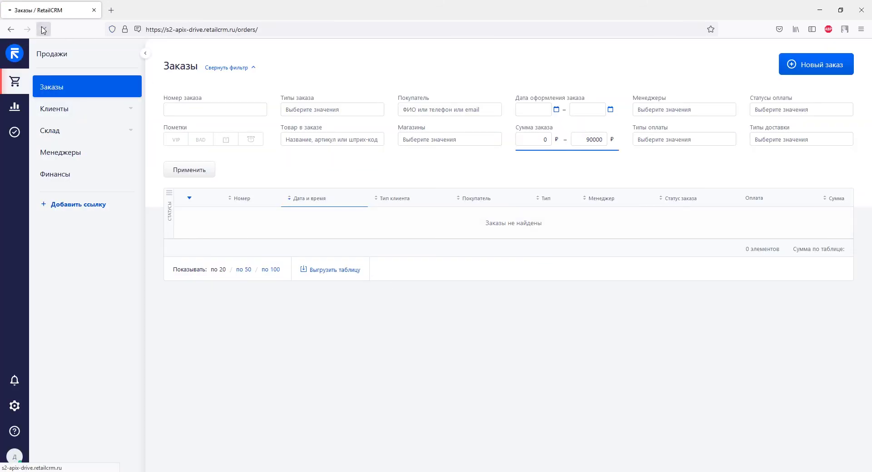
# - Review order 169A's customer details and 'Данные из BotHelp' comment, then return to ApiX-Drive
pyautogui.click(214, 228)
pyautogui.scroll(-7, 215, 231)
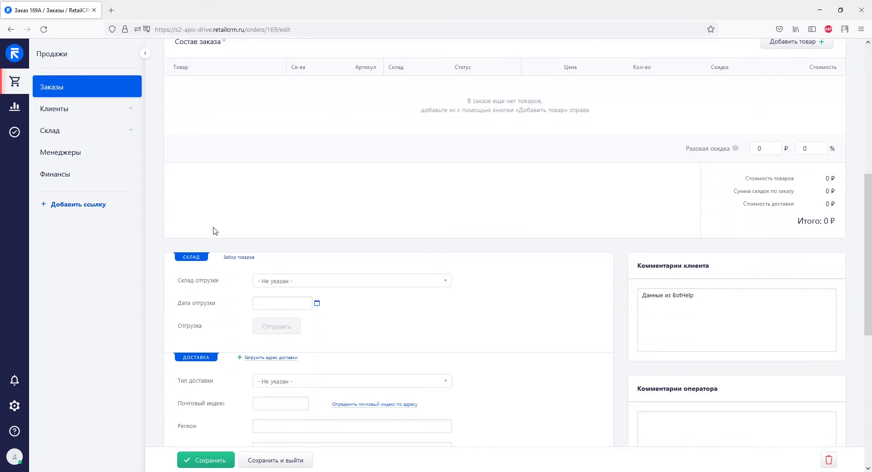
pyautogui.scroll(-5, 214, 231)
pyautogui.scroll(8, 215, 231)
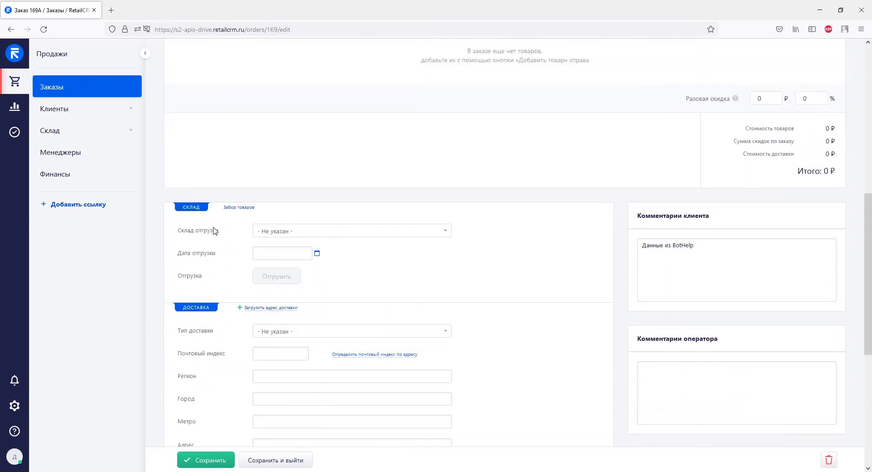
pyautogui.scroll(4, 215, 230)
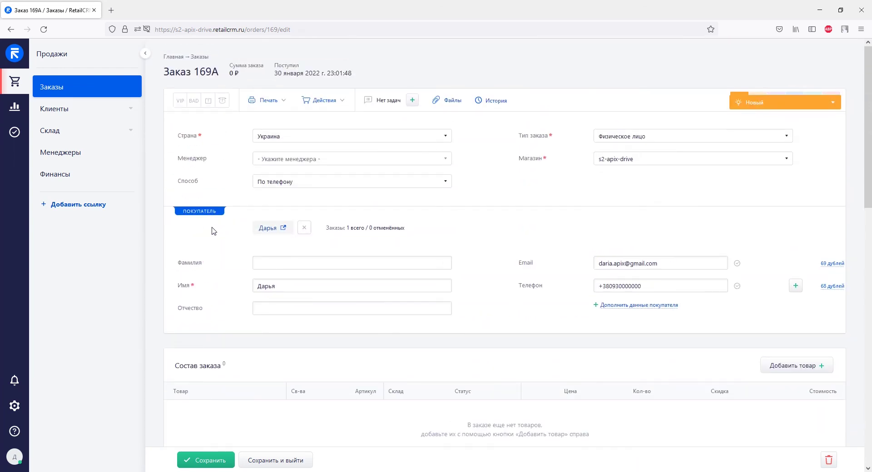
pyautogui.hotkey('alt', 'Tab')
pyautogui.scroll(-10, 211, 234)
pyautogui.scroll(-5, 211, 235)
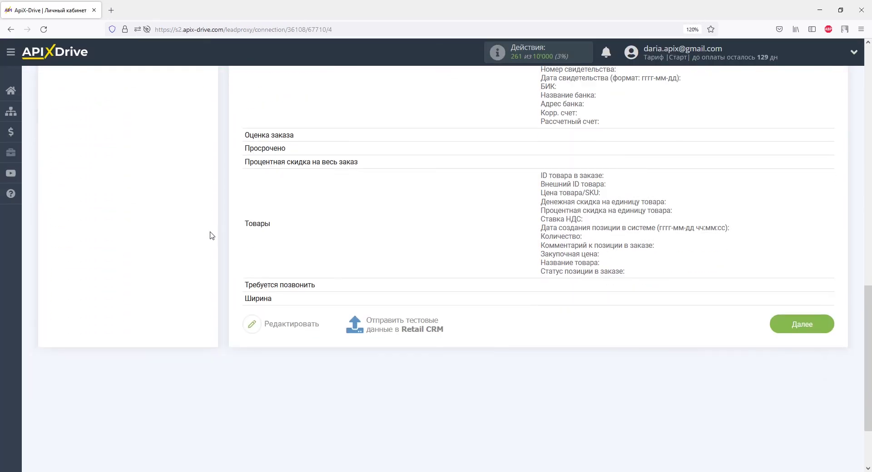
# - Reach the Финиш step and switch on auto-update at the default 10-minute interval
pyautogui.click(790, 236)
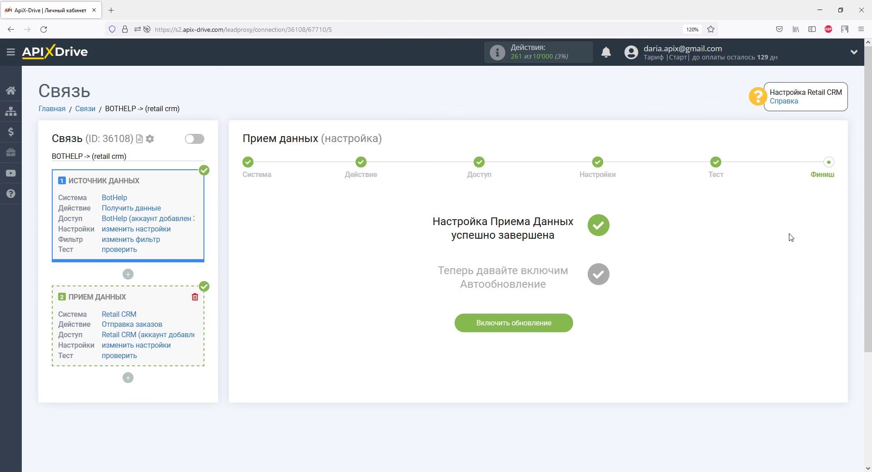
pyautogui.click(560, 323)
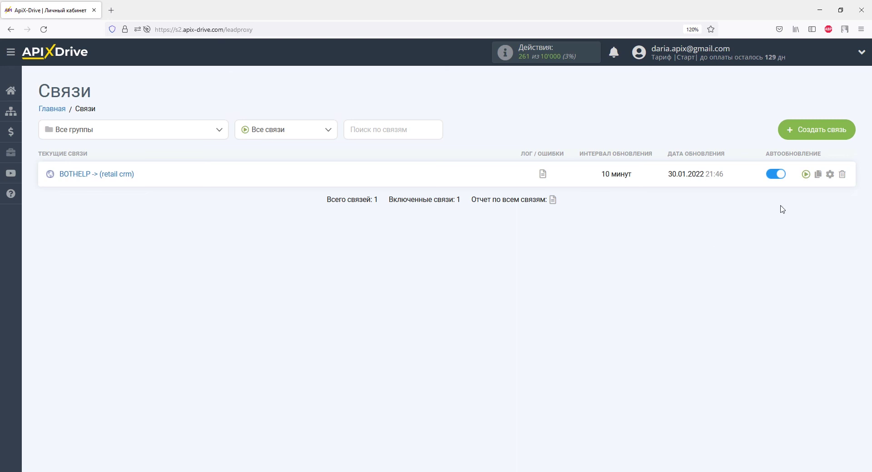
# - Set the BOTHELP -> (retail crm) update interval to '5 минут' and save
pyautogui.click(830, 175)
pyautogui.click(542, 263)
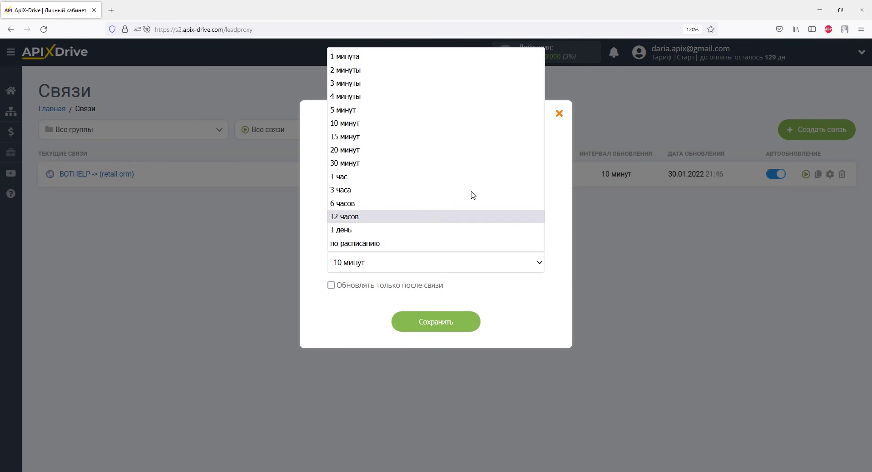
pyautogui.click(426, 108)
pyautogui.click(433, 331)
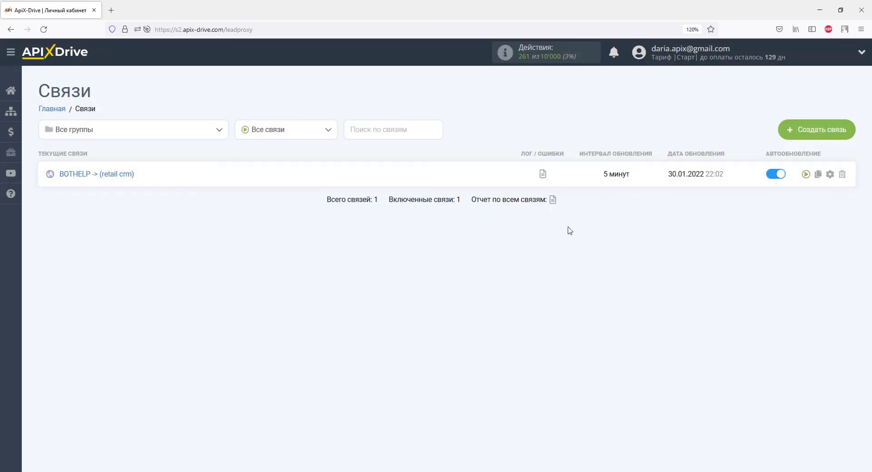